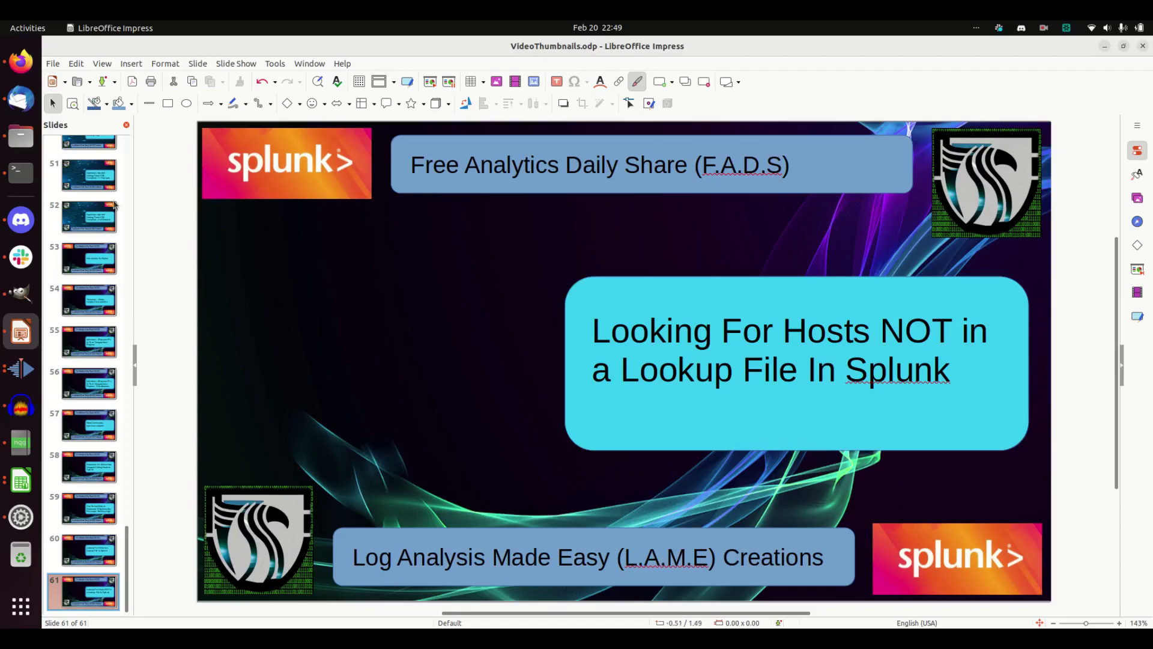
Bring up the lame_hosts_example.csv search showing DESKTOP-TSOSIBI 1638, bigsplunk 29999 and ghost-machine 1
click(22, 74)
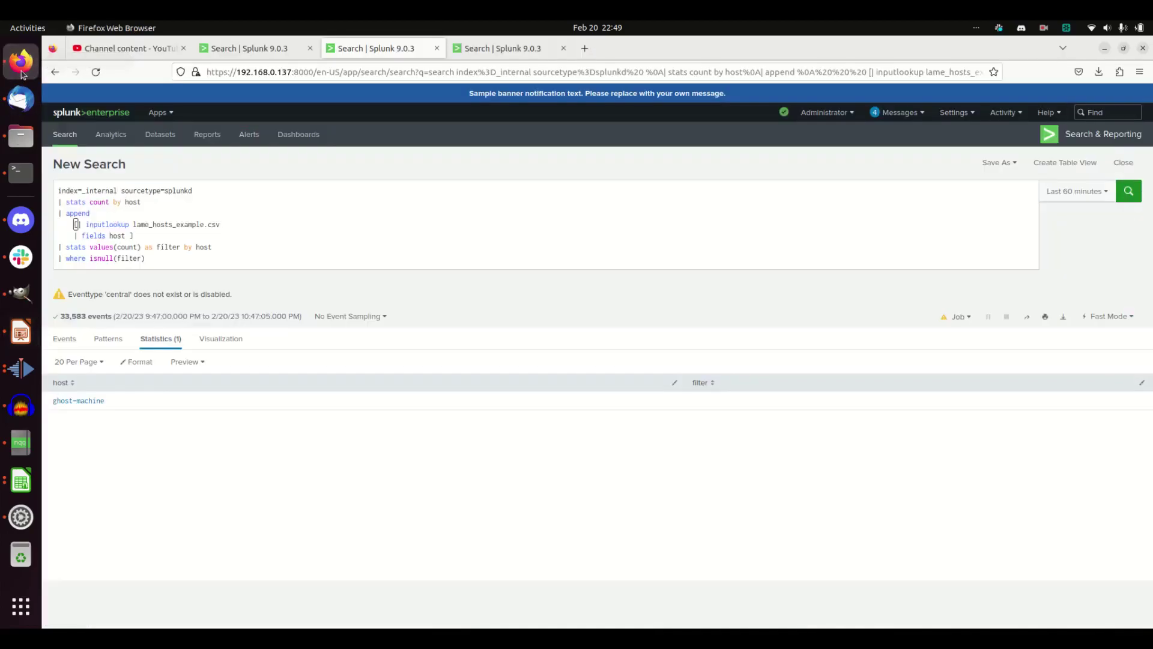
click(264, 48)
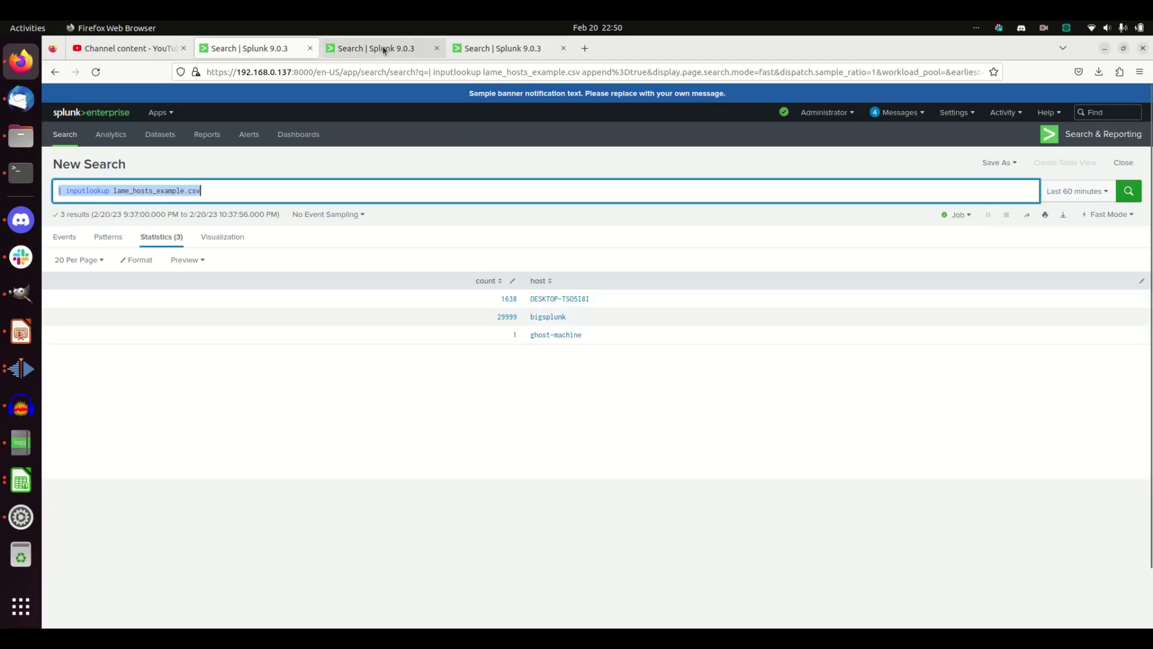
Delete the lookup and where isnull lines and rerun, leaving stats count by host for three hosts
click(492, 51)
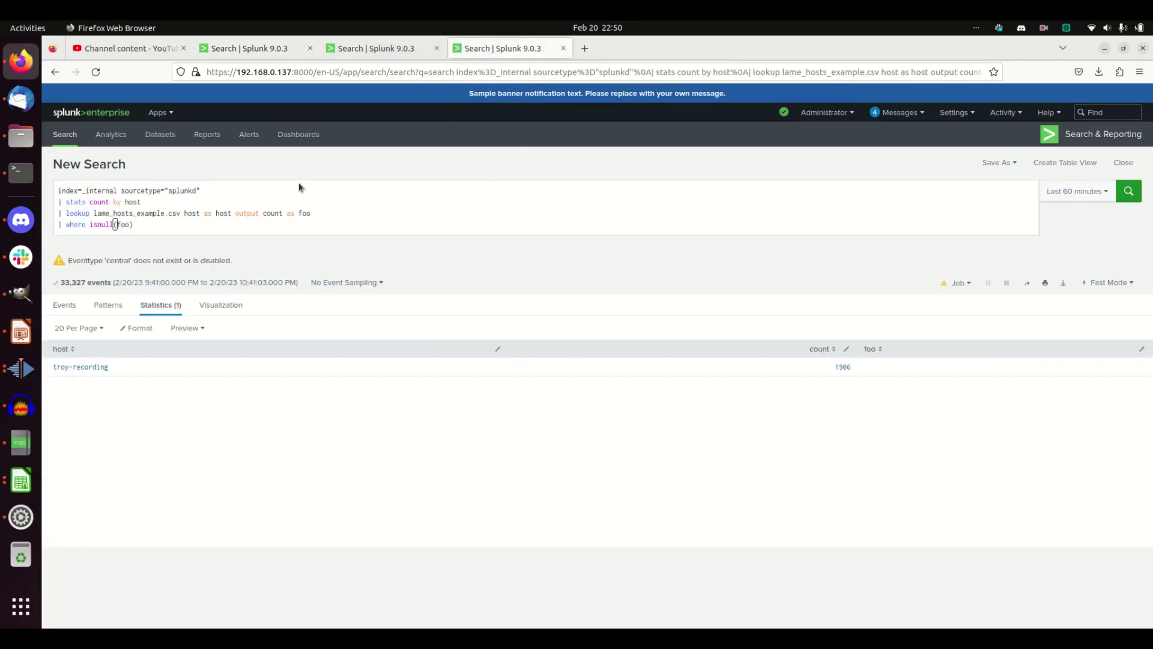
click(197, 195)
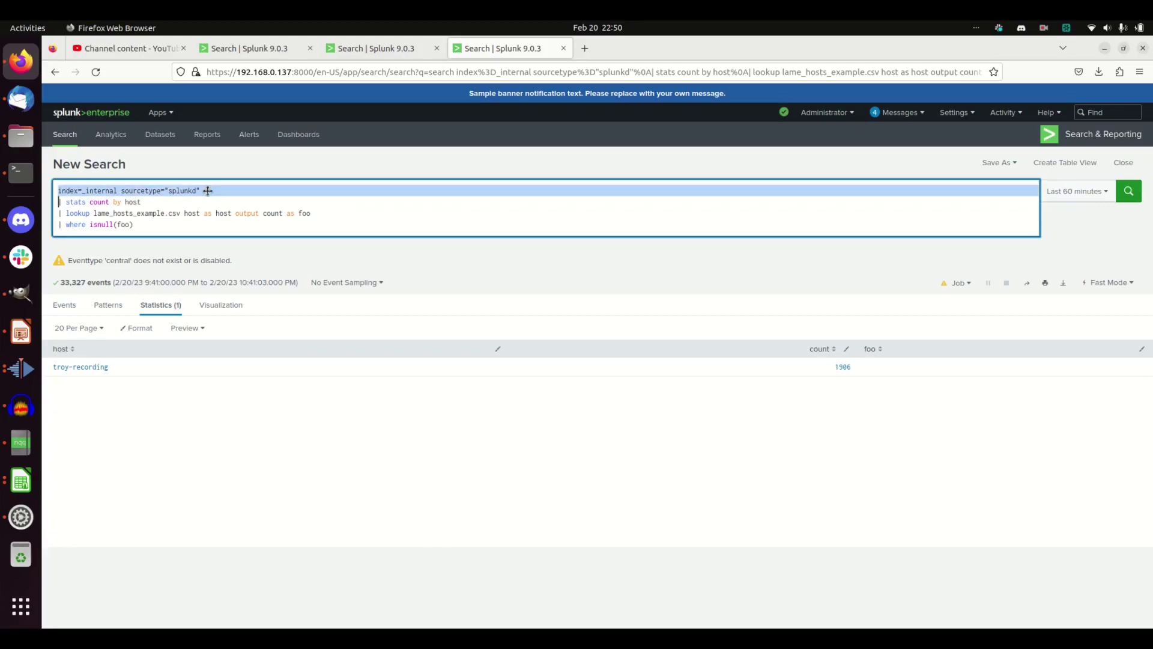
triple_click(183, 190)
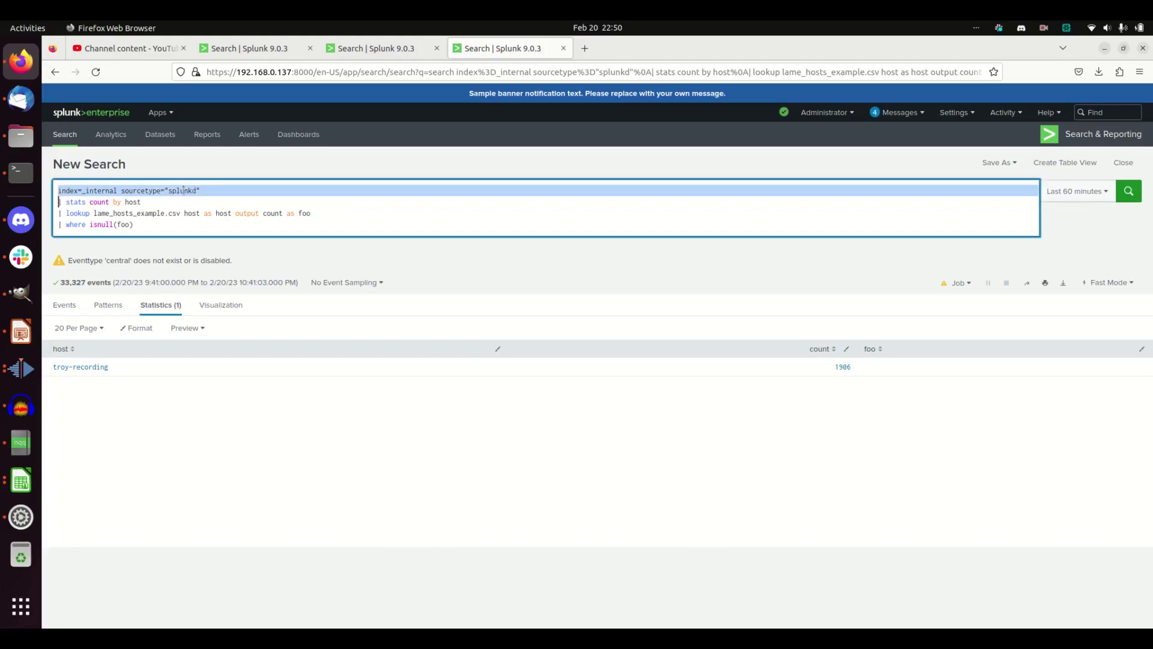
triple_click(125, 201)
key(Left)
key(ctrl+Right)
key(ctrl+Right)
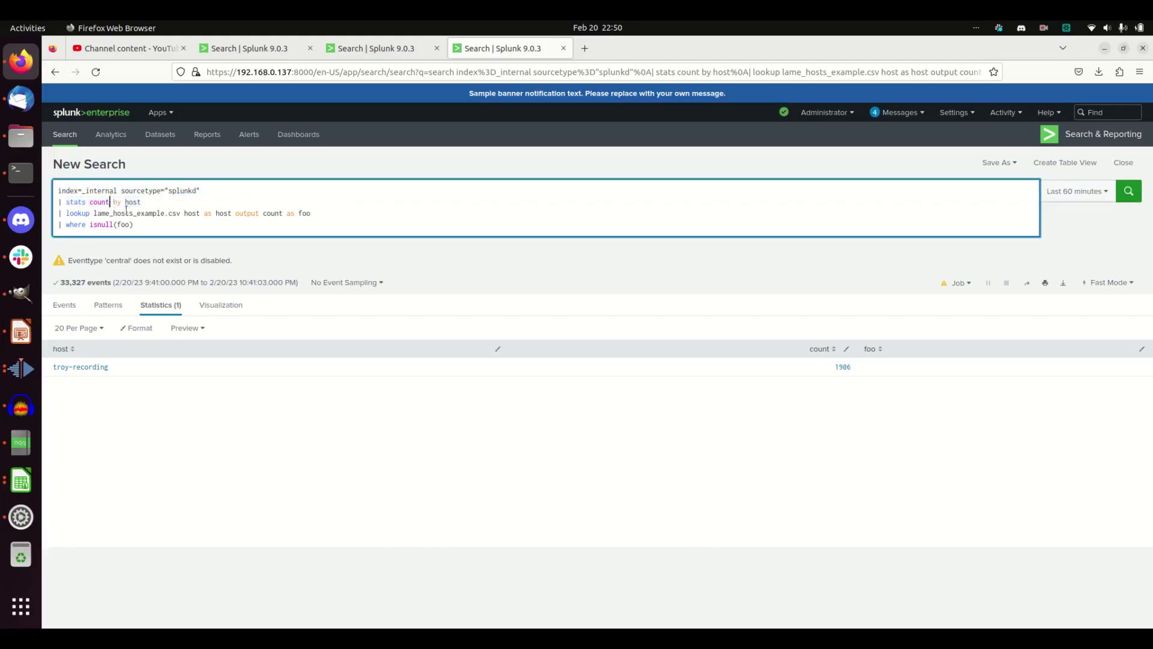
drag(148, 224, 48, 215)
key(ctrl+c)
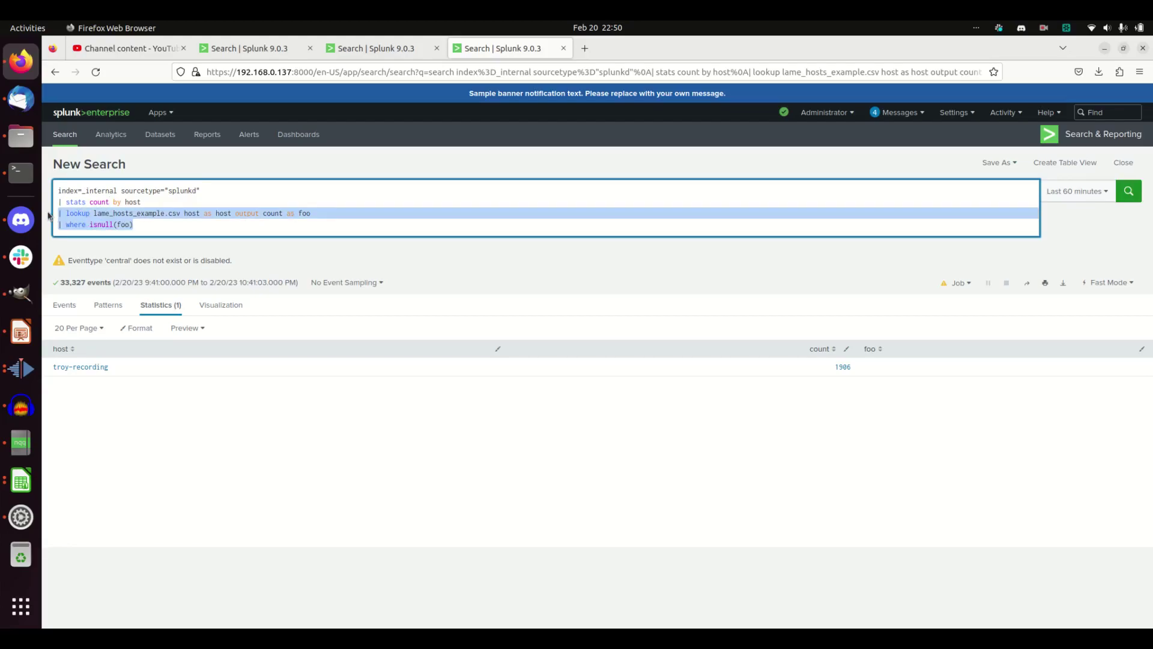
key(BackSpace)
key(BackSpace)
key(Return)
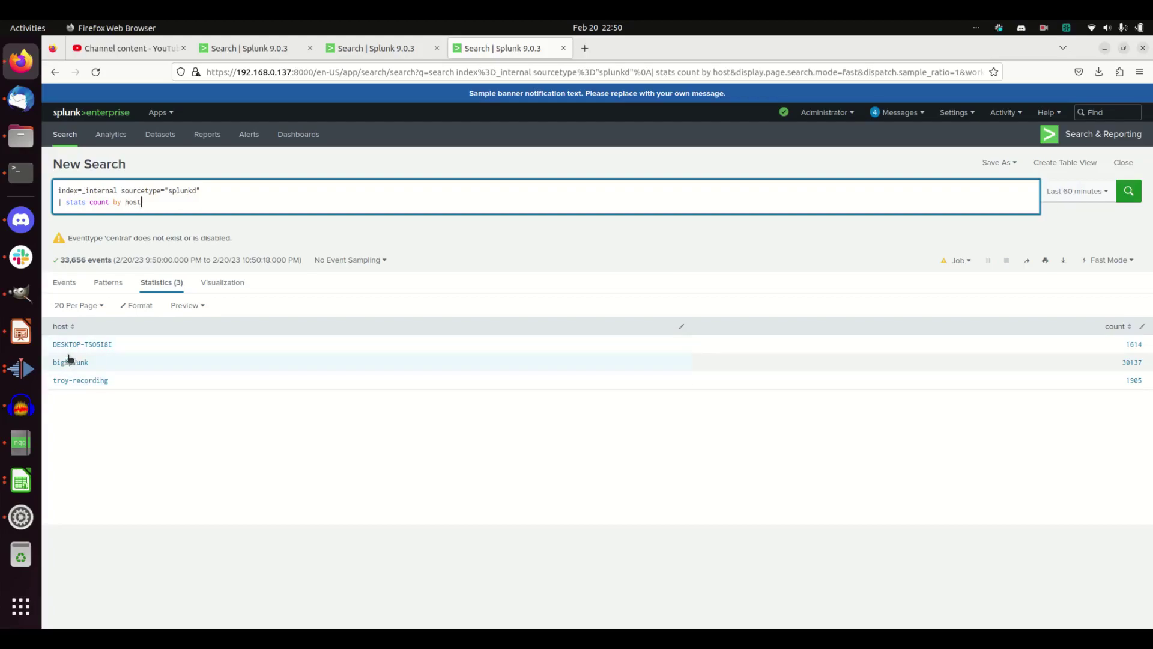
click(231, 53)
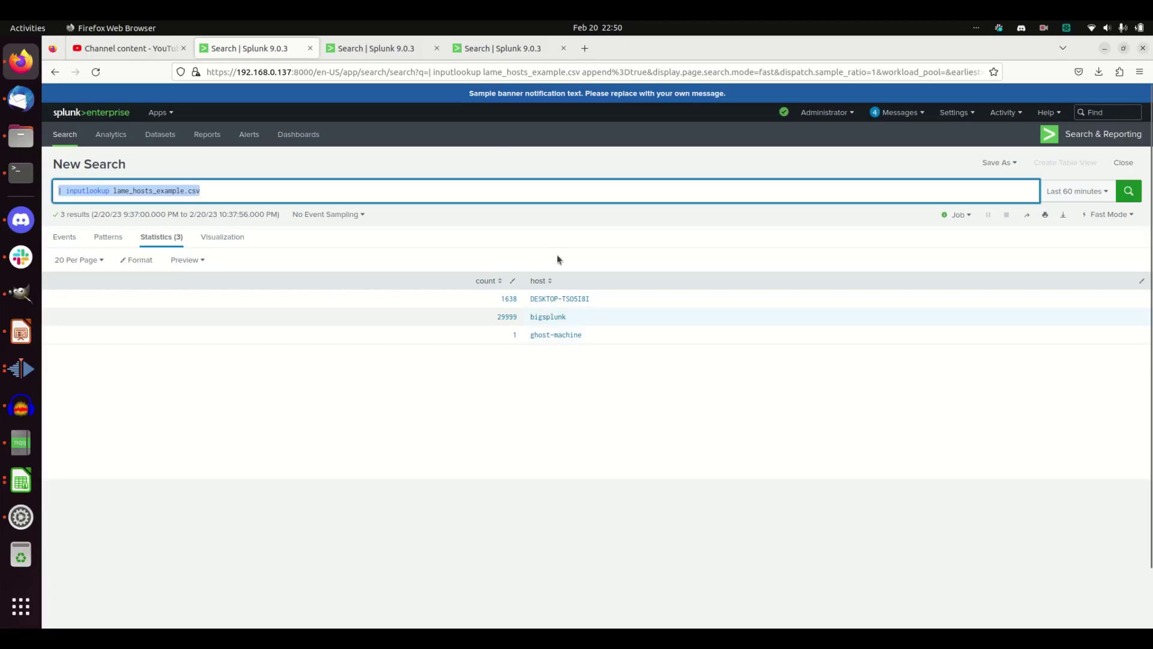
click(470, 51)
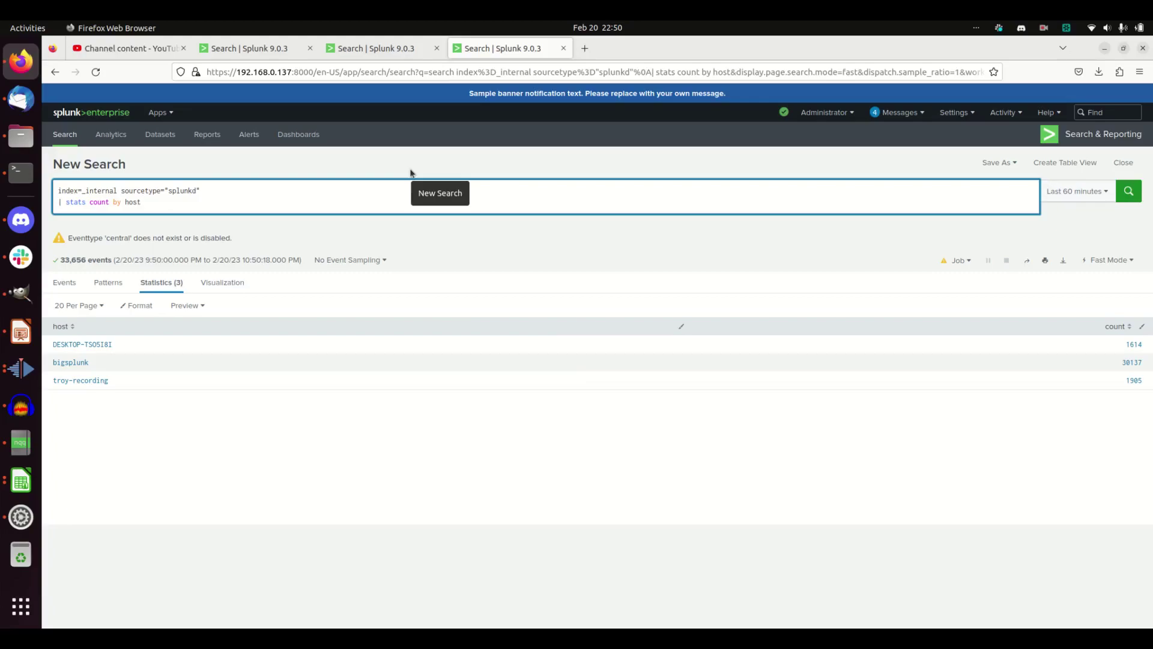
Restore the lookup lame_hosts_example.csv output count as foo and where isnull(foo) lines
key(shift+Return)
key(ctrl+v)
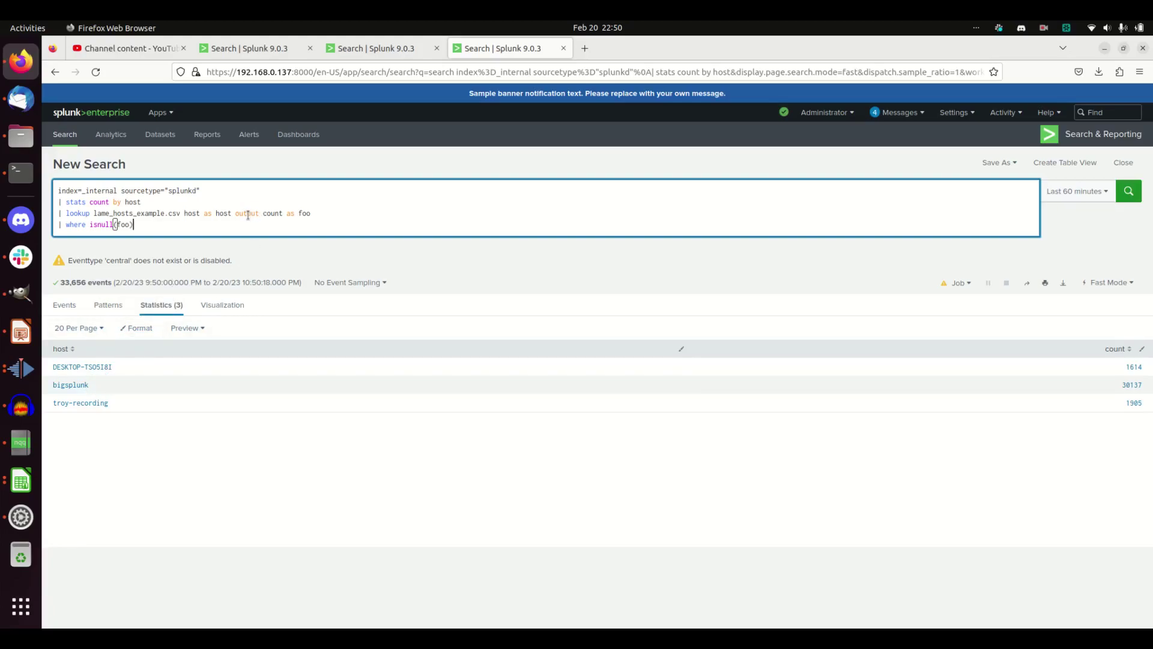
drag(315, 213, 263, 214)
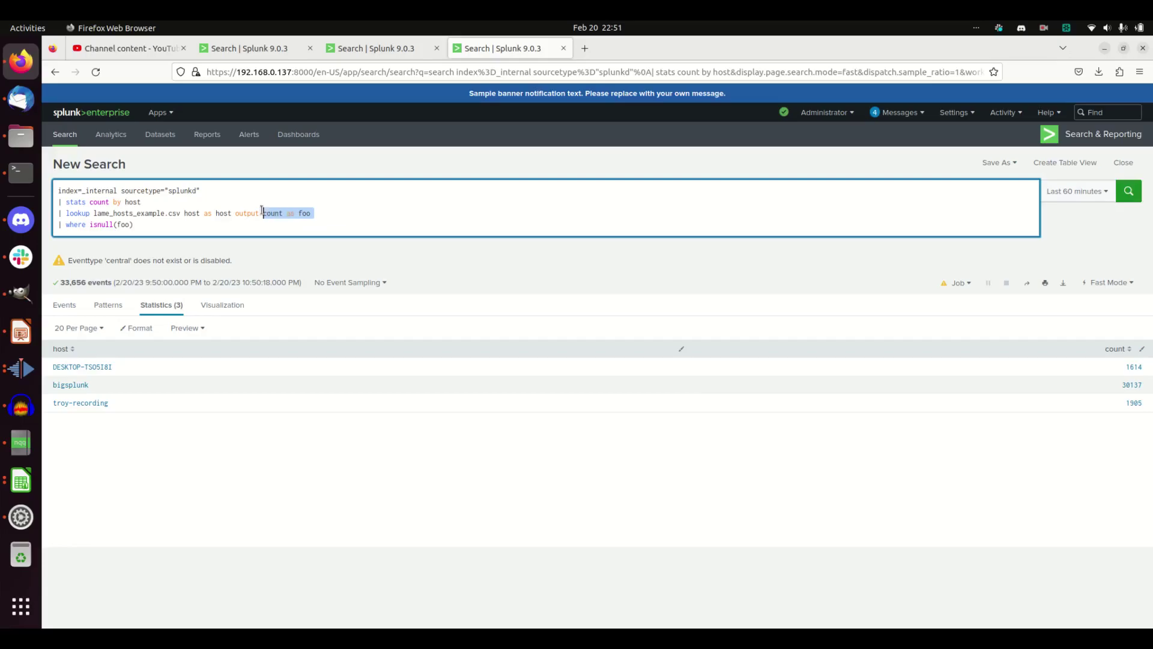
Compare the foo output field with the lookup file's count column, then return to the query
click(273, 49)
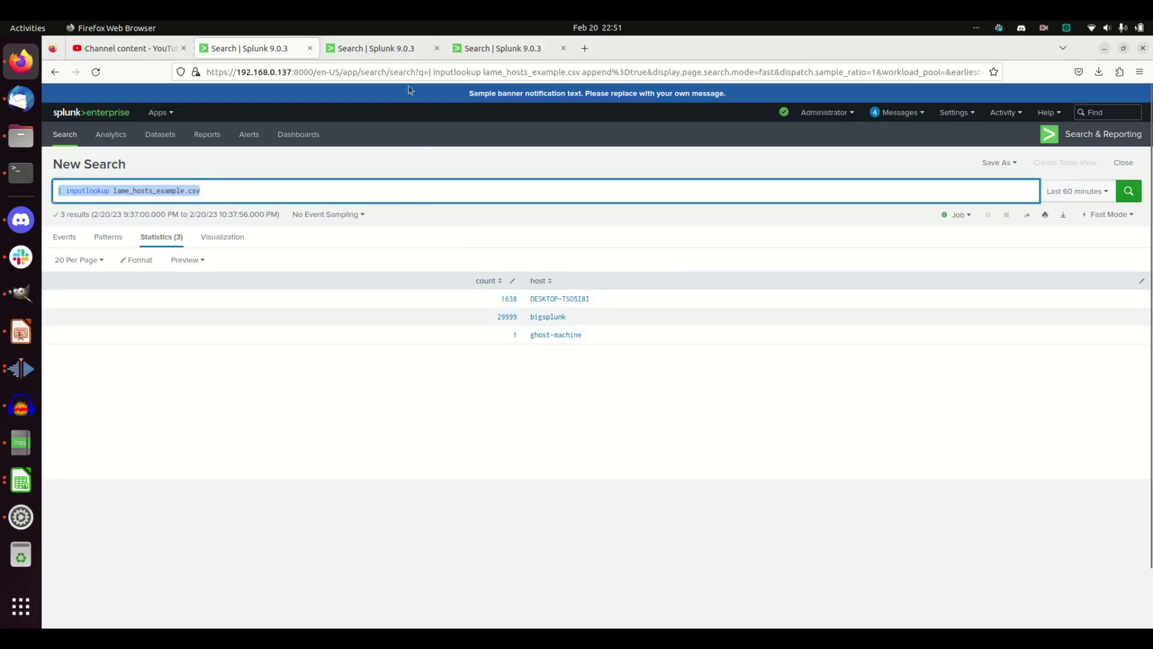
click(472, 50)
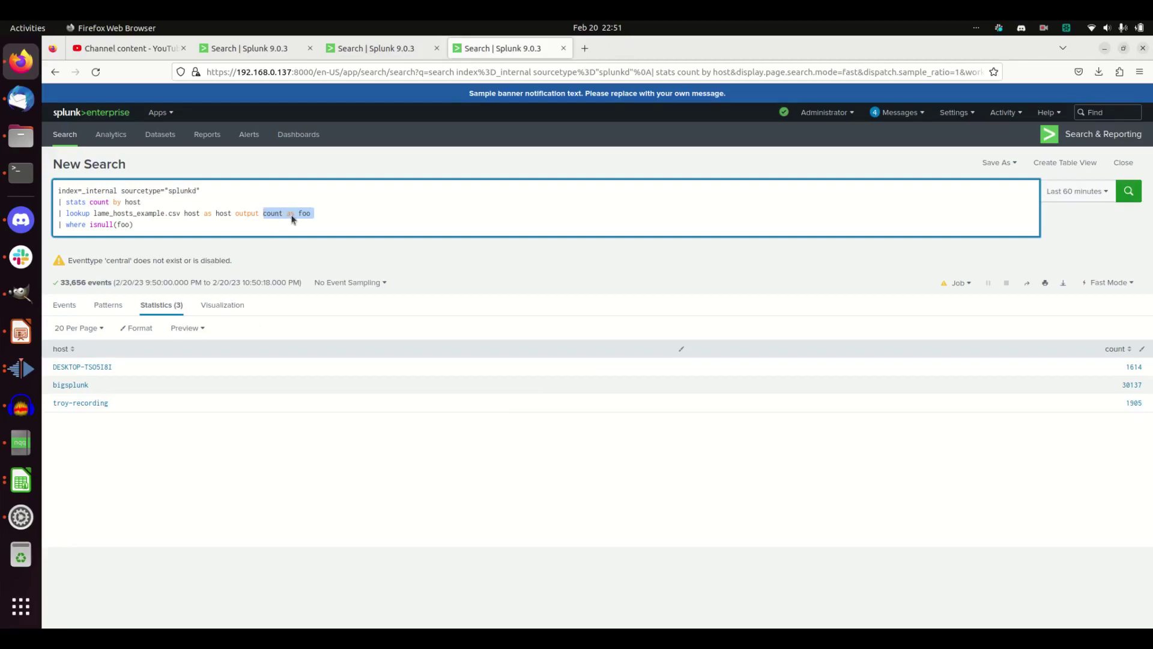
click(291, 215)
drag(320, 216, 307, 214)
click(60, 224)
Delete the where isnull(foo) line and rerun: foo shows 1638, 29999, blank for troy-recording
triple_click(166, 225)
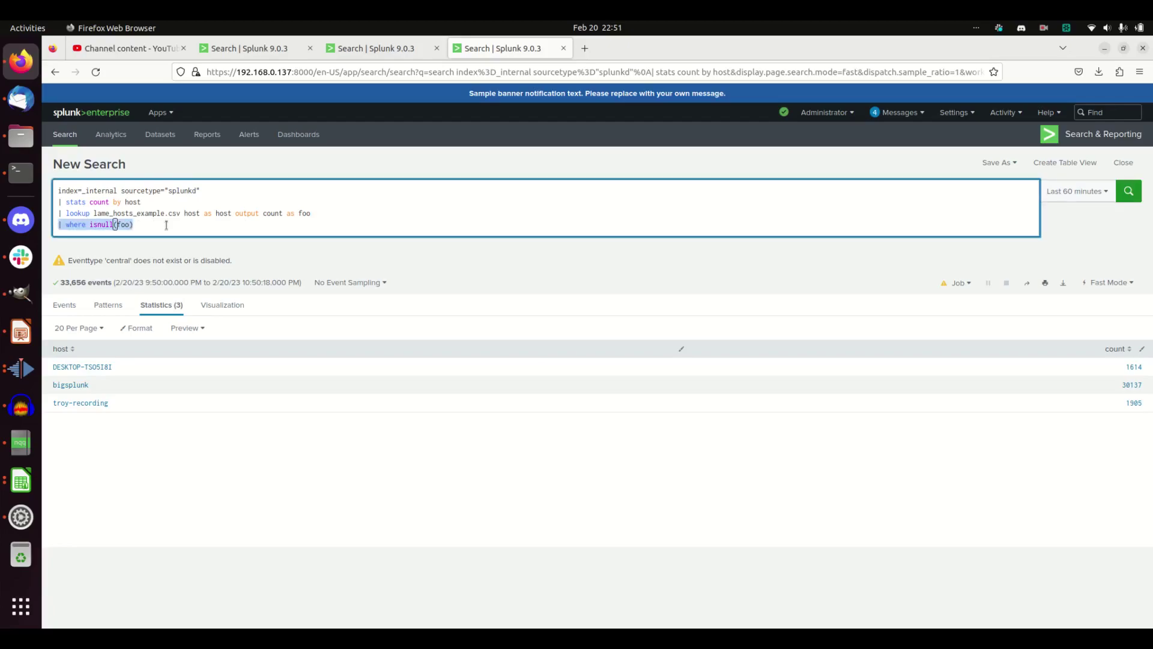
key(BackSpace)
key(Return)
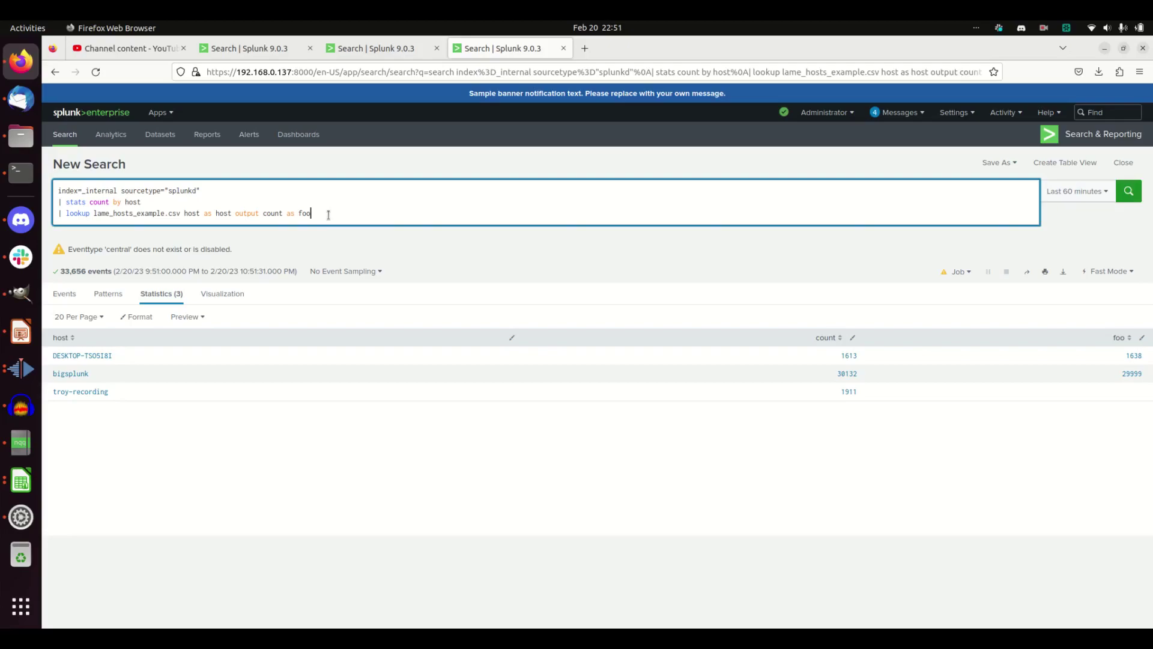
Add '| where isnull(foo)' back as a new line at the end of the query
key(shift+Return)
text(| where isnull(foo))
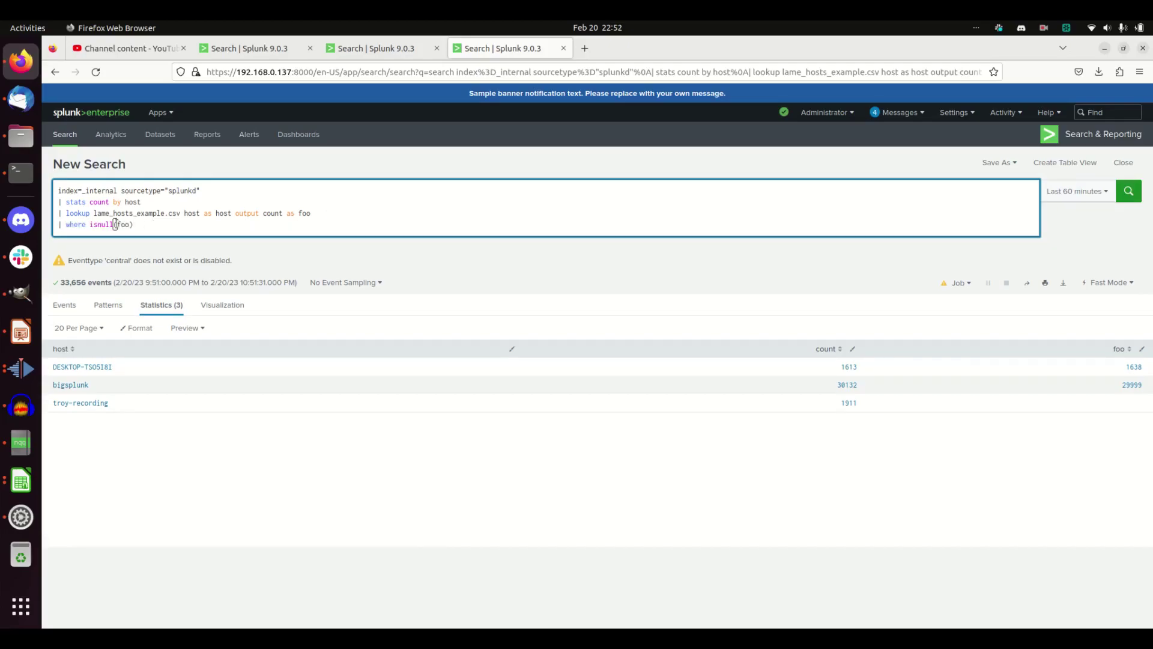
key(ctrl+shift+Left)
key(ctrl+shift+Left)
key(ctrl+shift+Left)
key(ctrl+shift+Left)
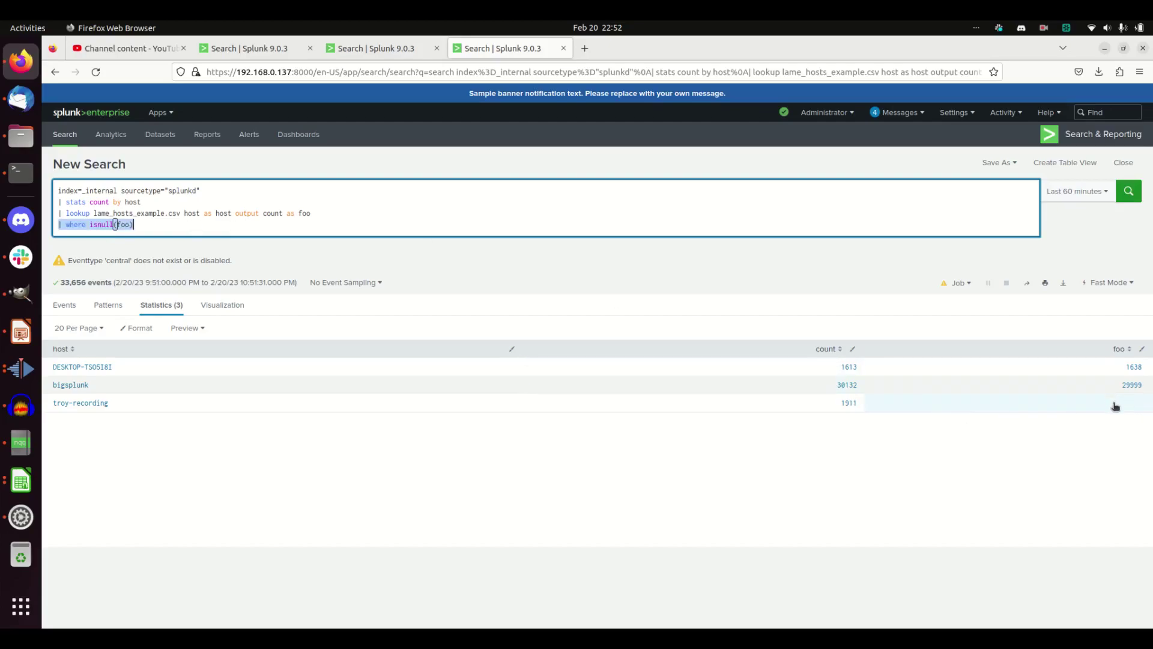
click(338, 227)
key(Return)
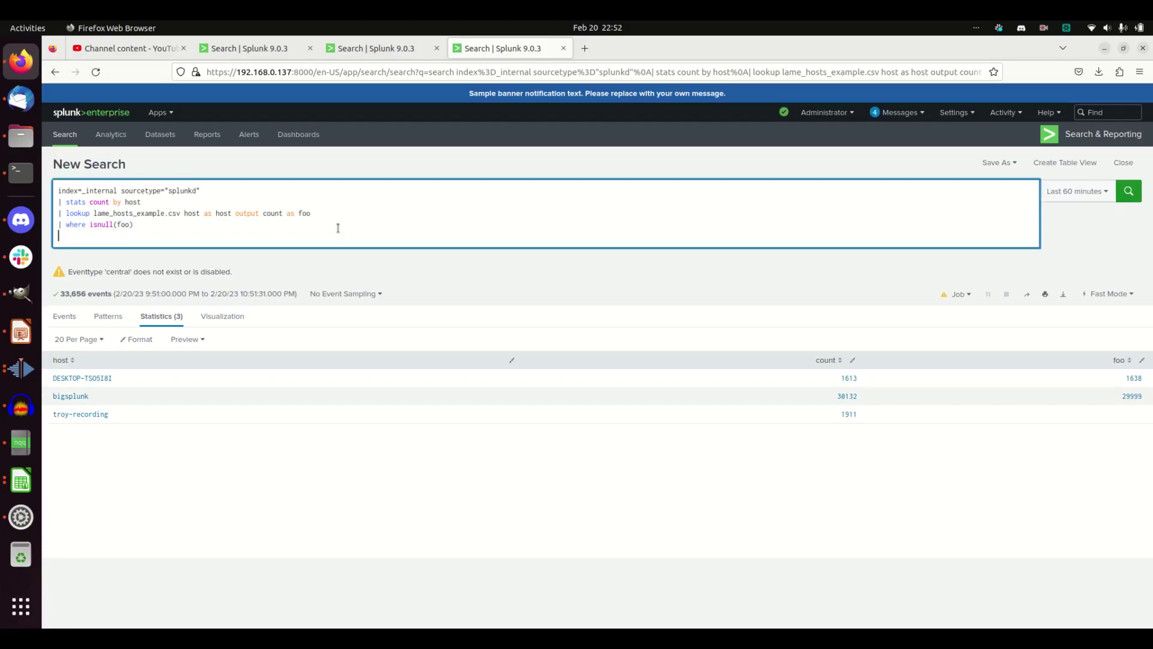